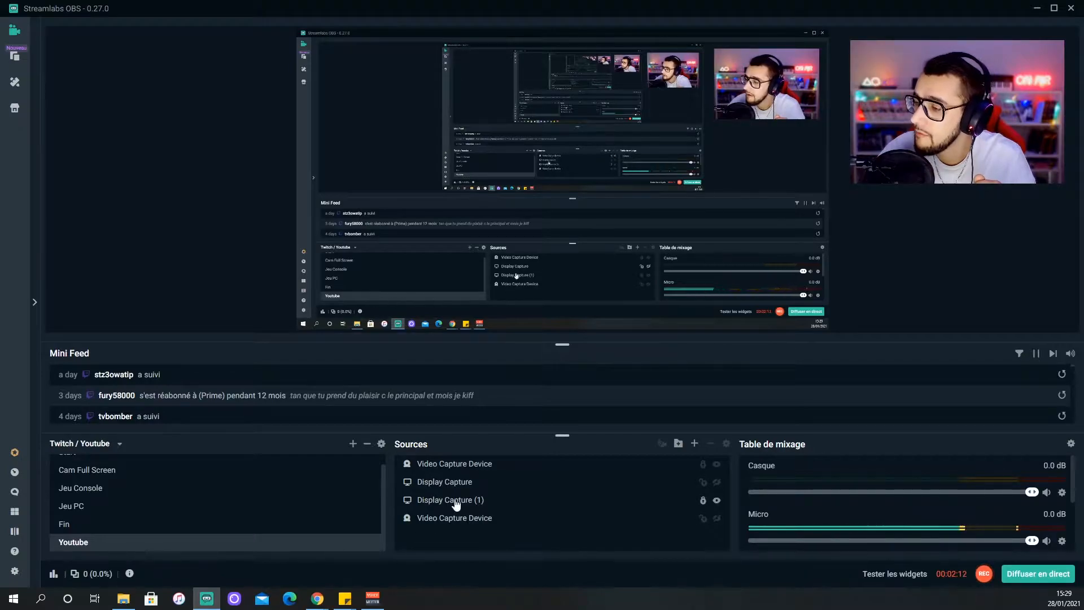
Open the Touches de raccourci settings and expand the hotkeys of the Jeu Console scene
{"action": "scroll", "coordinate": [93, 499], "scroll_direction": "up", "scroll_amount": 1}
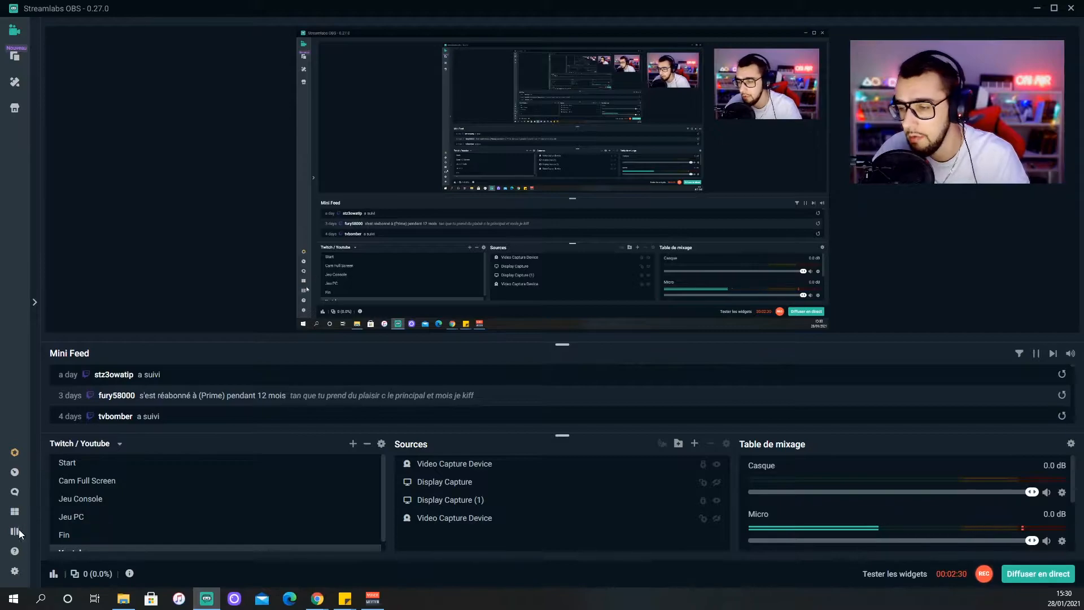
{"action": "left_click", "coordinate": [15, 571]}
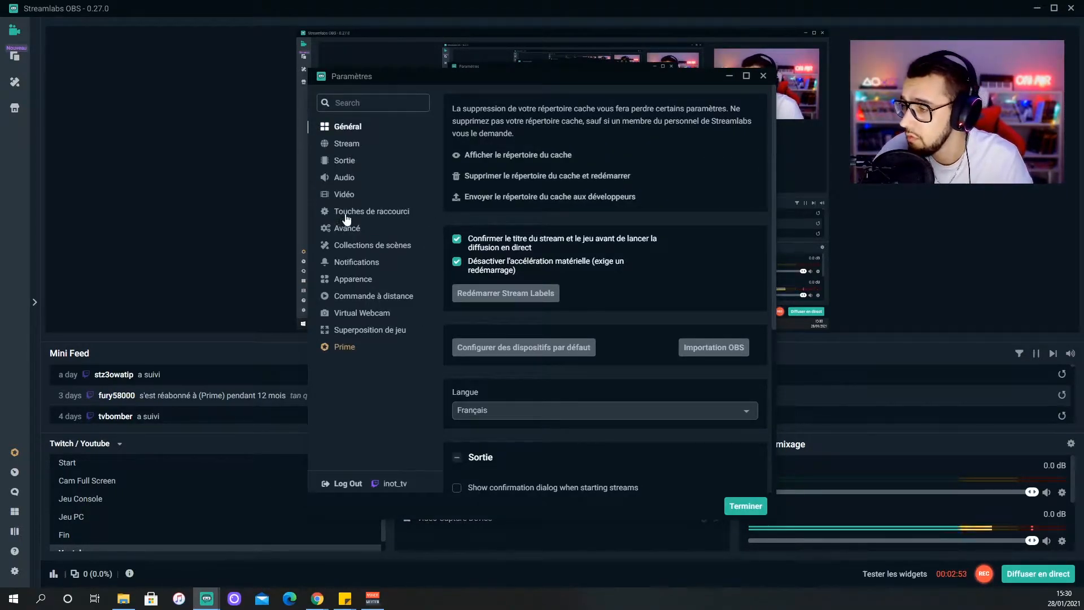
{"action": "left_click", "coordinate": [381, 218]}
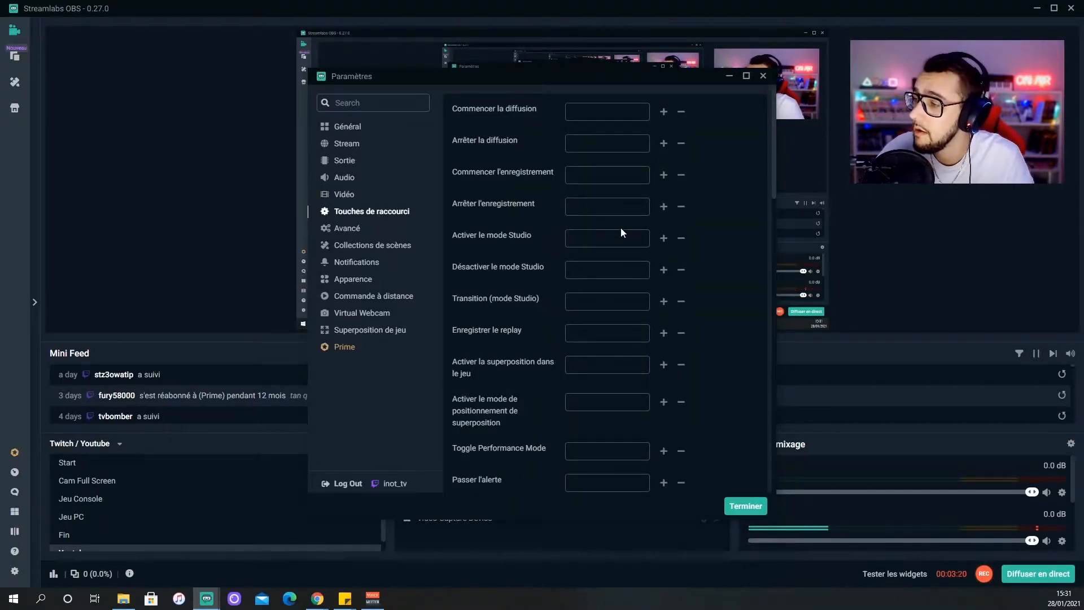
{"action": "scroll", "coordinate": [622, 225], "scroll_direction": "down", "scroll_amount": 4}
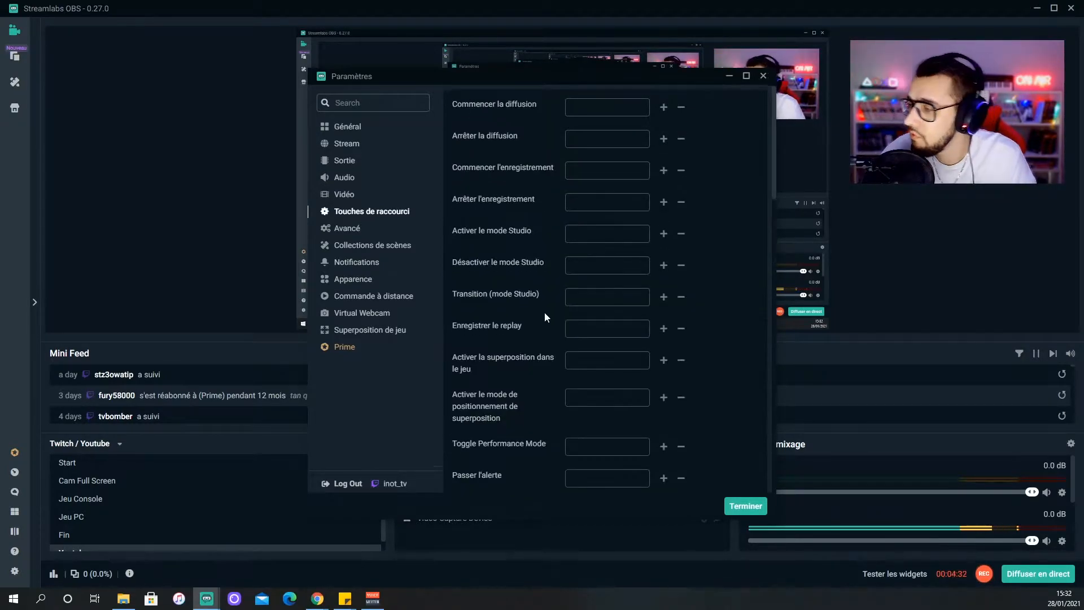
{"action": "scroll", "coordinate": [545, 313], "scroll_direction": "down", "scroll_amount": 7}
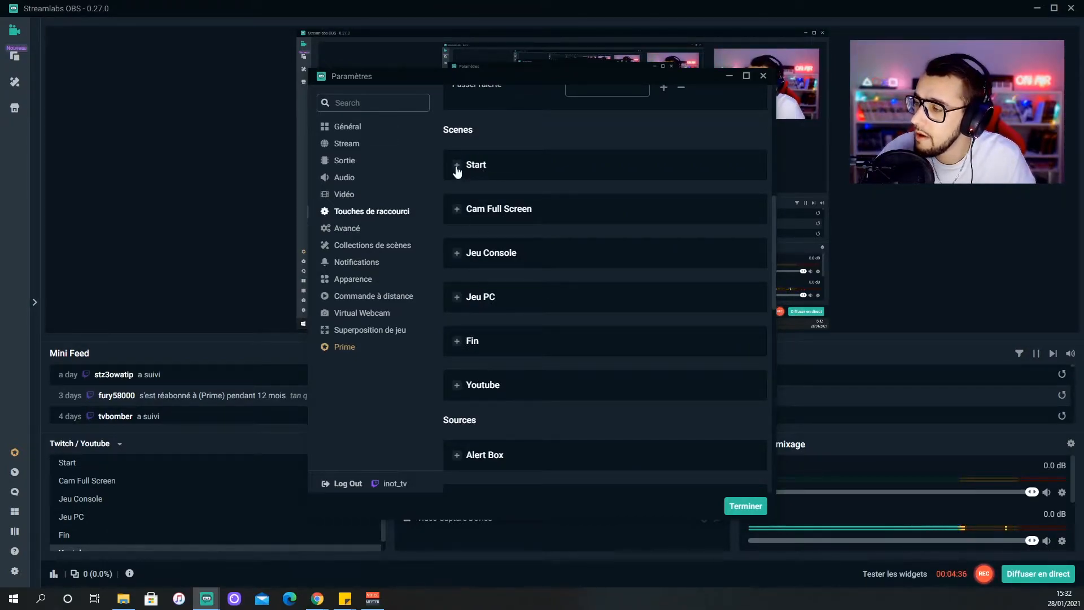
{"action": "left_click", "coordinate": [455, 252]}
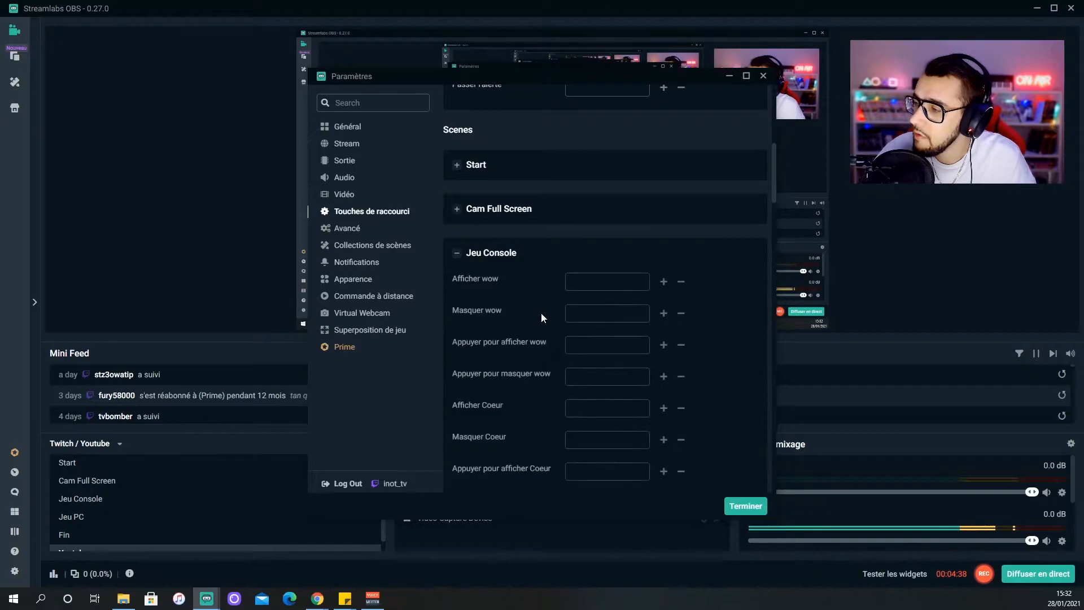
Examine the Jeu Console scene's show, hide and scene-switch hotkey entries, and close the settings
{"action": "scroll", "coordinate": [541, 314], "scroll_direction": "down", "scroll_amount": 3}
{"action": "scroll", "coordinate": [520, 410], "scroll_direction": "down", "scroll_amount": 3}
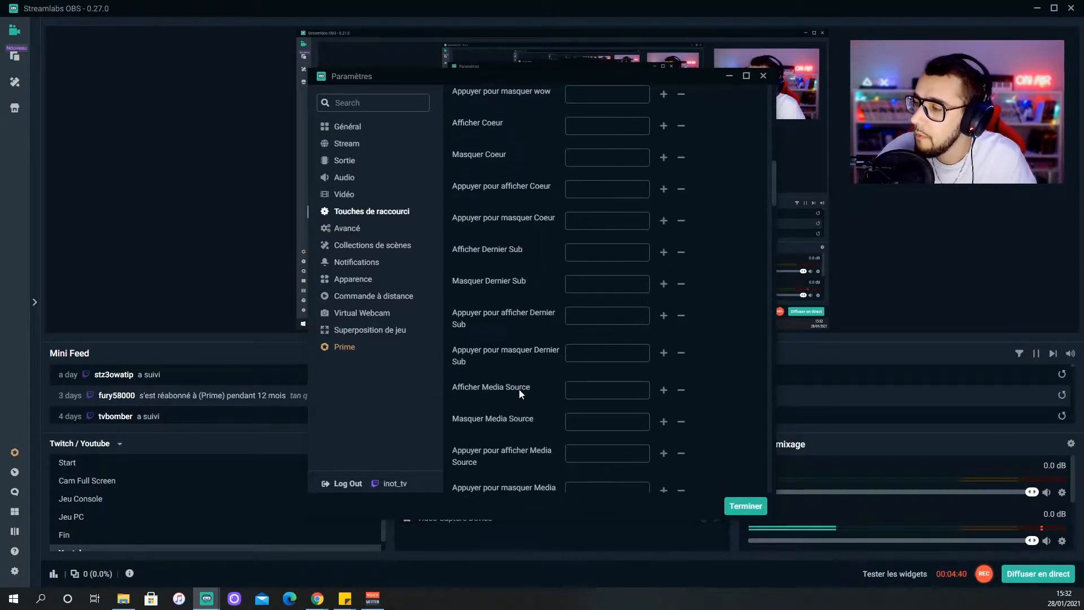
{"action": "scroll", "coordinate": [523, 365], "scroll_direction": "up", "scroll_amount": 6}
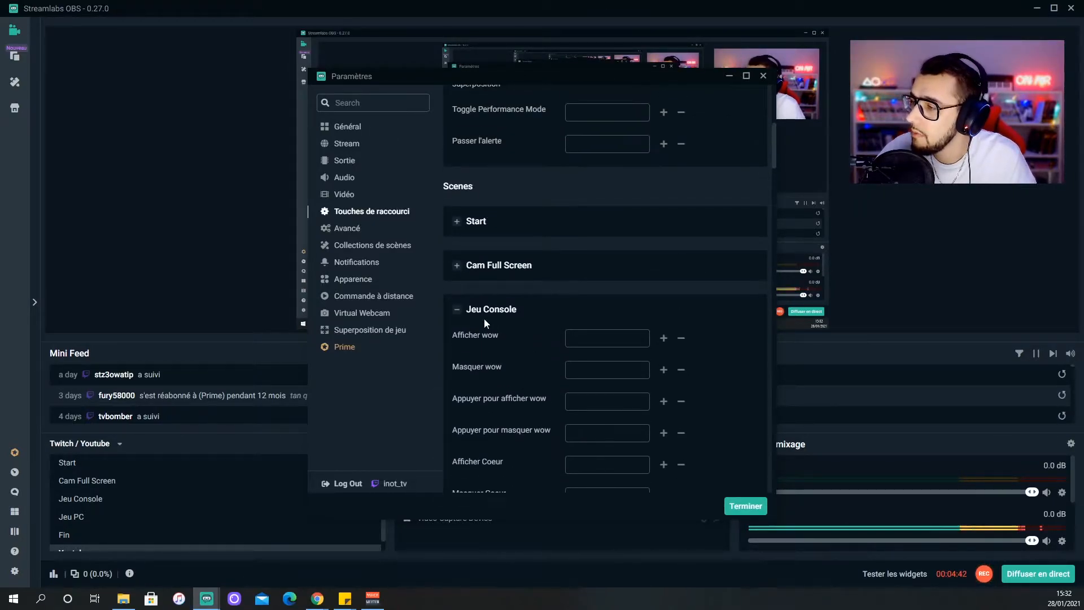
{"action": "scroll", "coordinate": [510, 377], "scroll_direction": "down", "scroll_amount": 14}
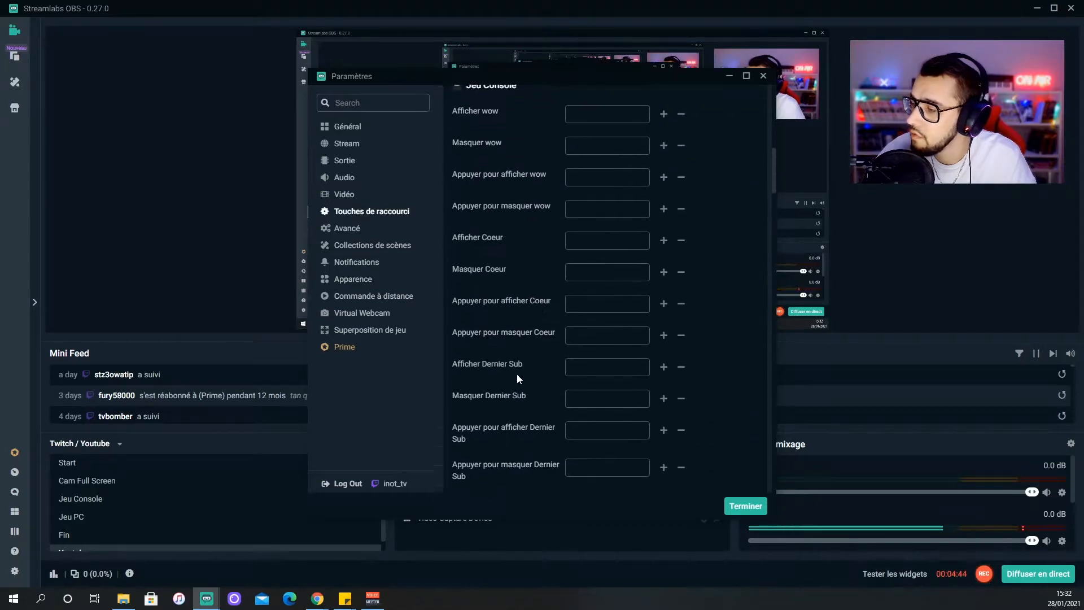
{"action": "scroll", "coordinate": [516, 354], "scroll_direction": "down", "scroll_amount": 12}
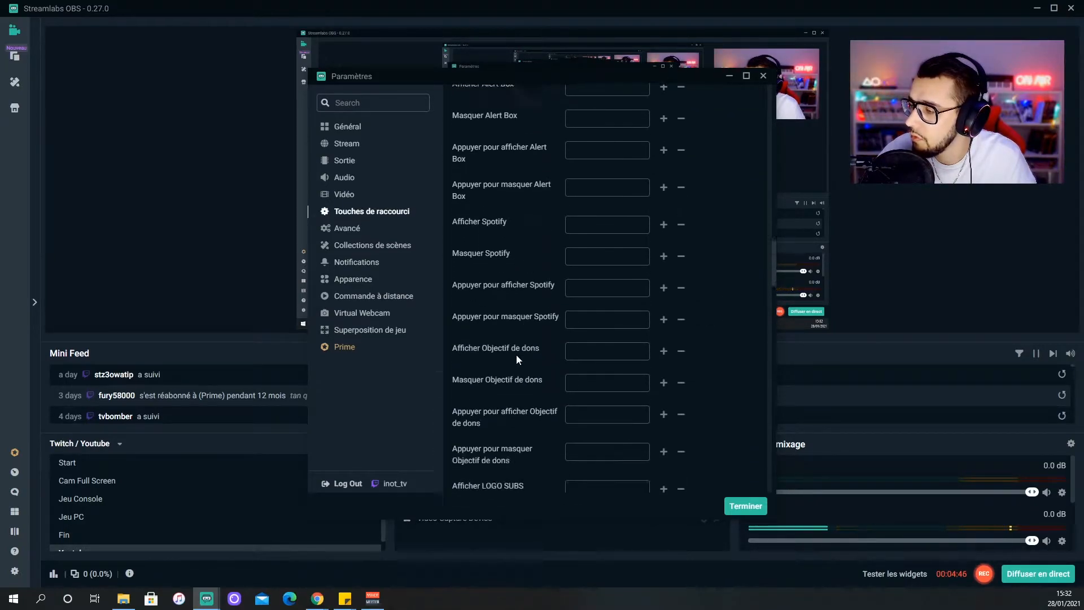
{"action": "scroll", "coordinate": [517, 354], "scroll_direction": "down", "scroll_amount": 7}
{"action": "scroll", "coordinate": [519, 350], "scroll_direction": "up", "scroll_amount": 2}
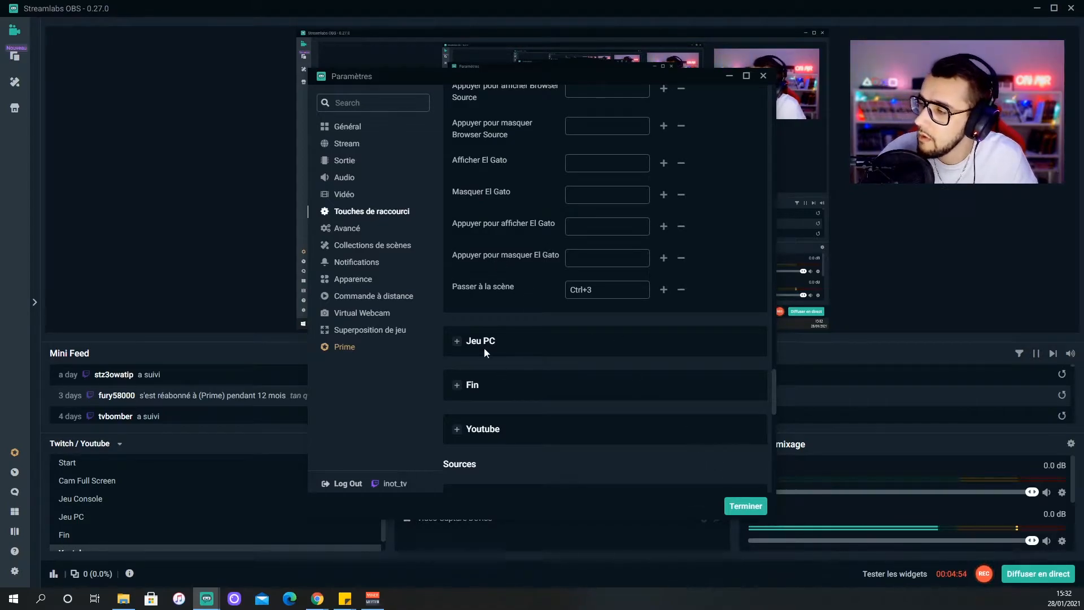
{"action": "scroll", "coordinate": [525, 255], "scroll_direction": "up", "scroll_amount": 7}
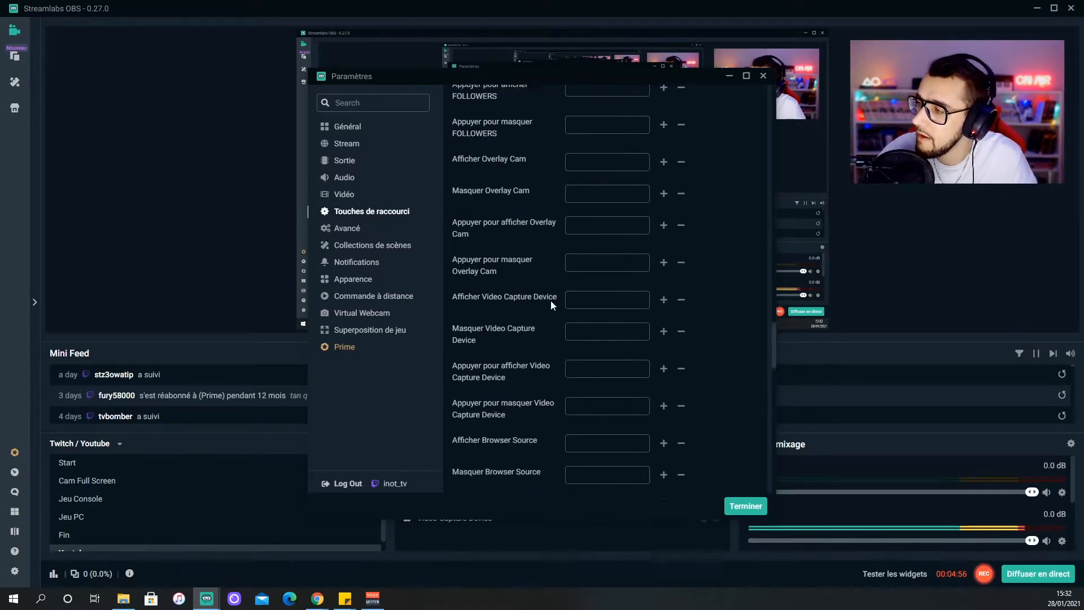
{"action": "scroll", "coordinate": [551, 301], "scroll_direction": "up", "scroll_amount": 10}
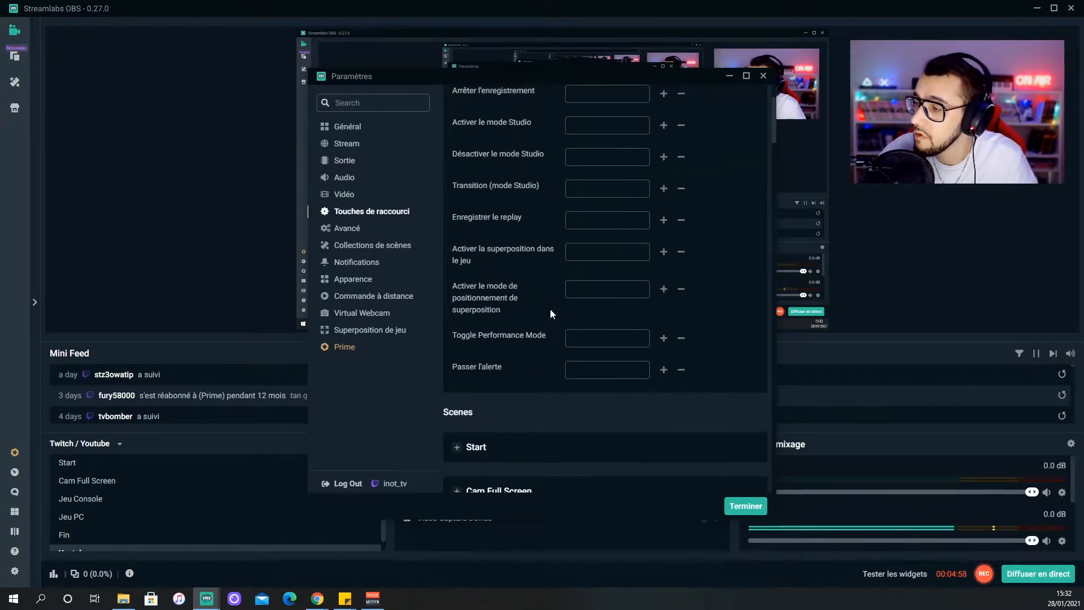
{"action": "scroll", "coordinate": [503, 304], "scroll_direction": "down", "scroll_amount": 3}
{"action": "scroll", "coordinate": [541, 306], "scroll_direction": "down", "scroll_amount": 5}
{"action": "scroll", "coordinate": [538, 317], "scroll_direction": "down", "scroll_amount": 15}
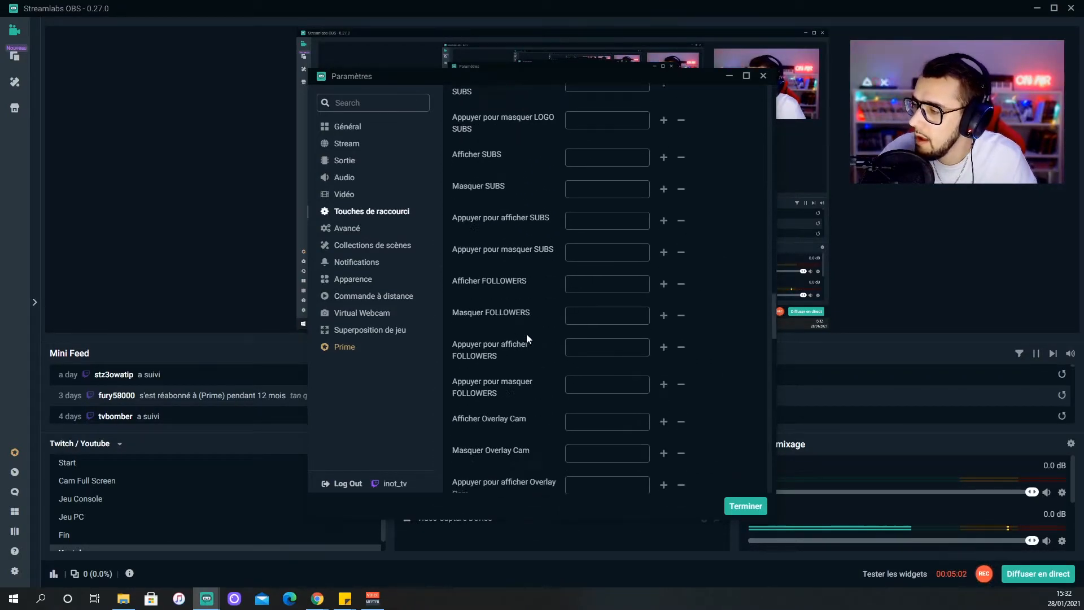
{"action": "scroll", "coordinate": [528, 335], "scroll_direction": "down", "scroll_amount": 10}
{"action": "left_click", "coordinate": [744, 506]}
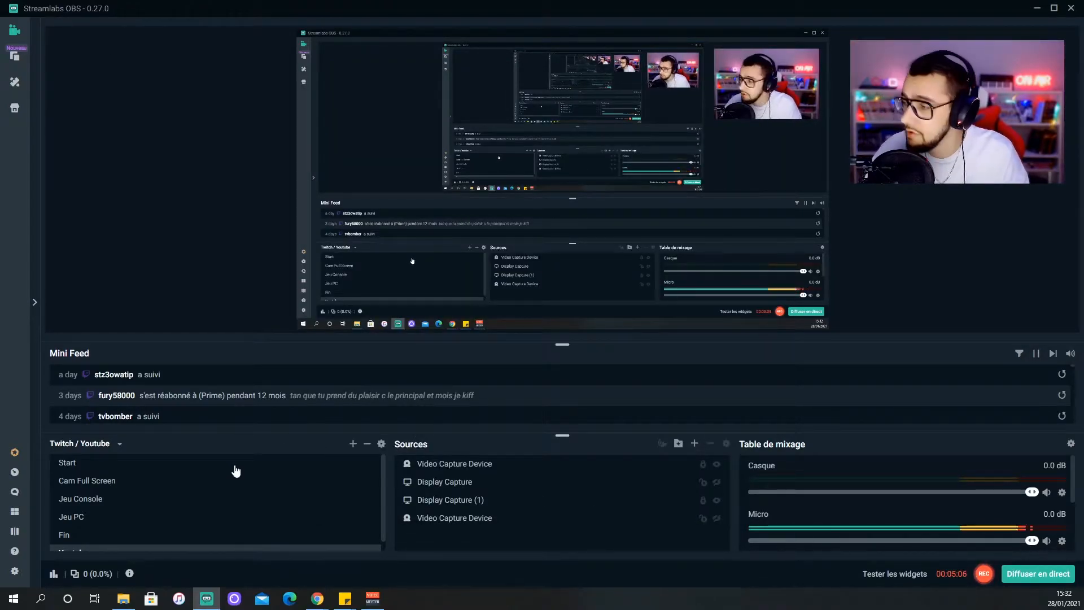
{"action": "left_click", "coordinate": [236, 478]}
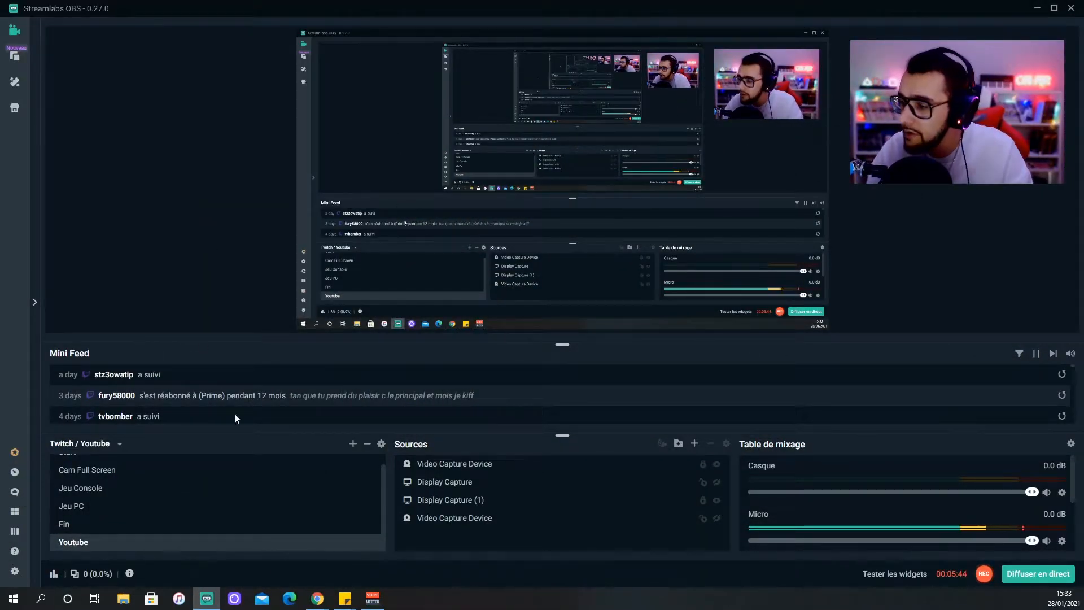
{"action": "scroll", "coordinate": [127, 521], "scroll_direction": "up", "scroll_amount": 1}
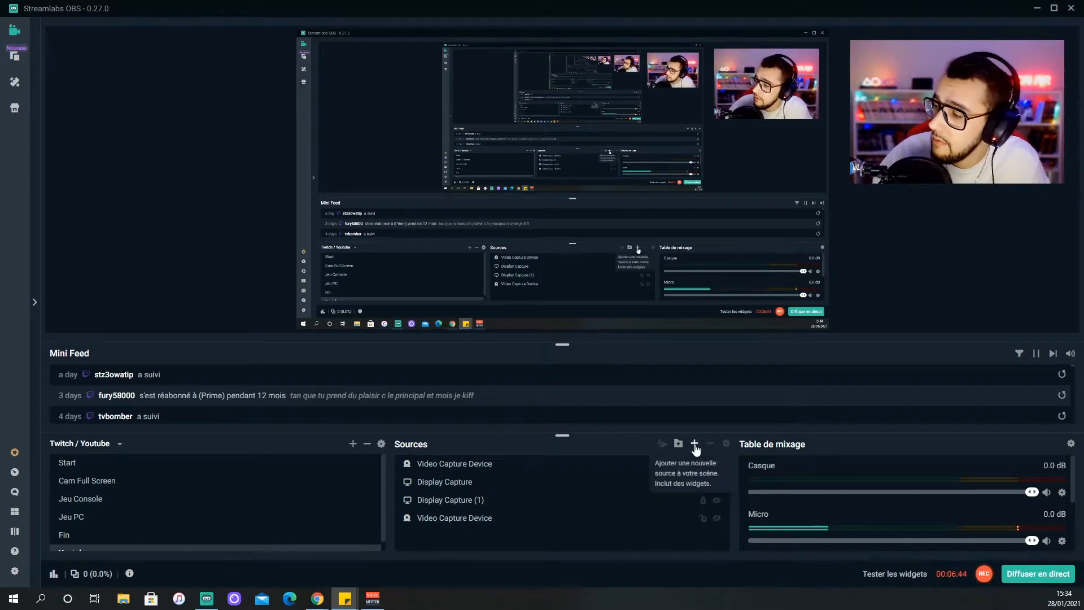
Begin adding a Fichier multimédia source, choosing to create a new source instead of reusing an existing one
{"action": "left_click", "coordinate": [695, 445]}
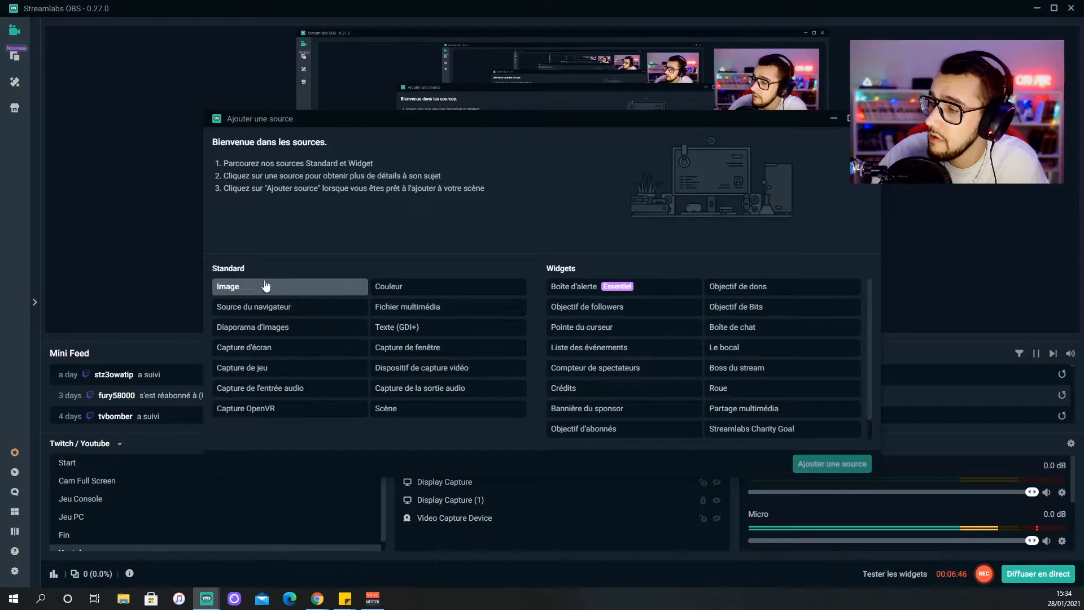
{"action": "left_click", "coordinate": [417, 309]}
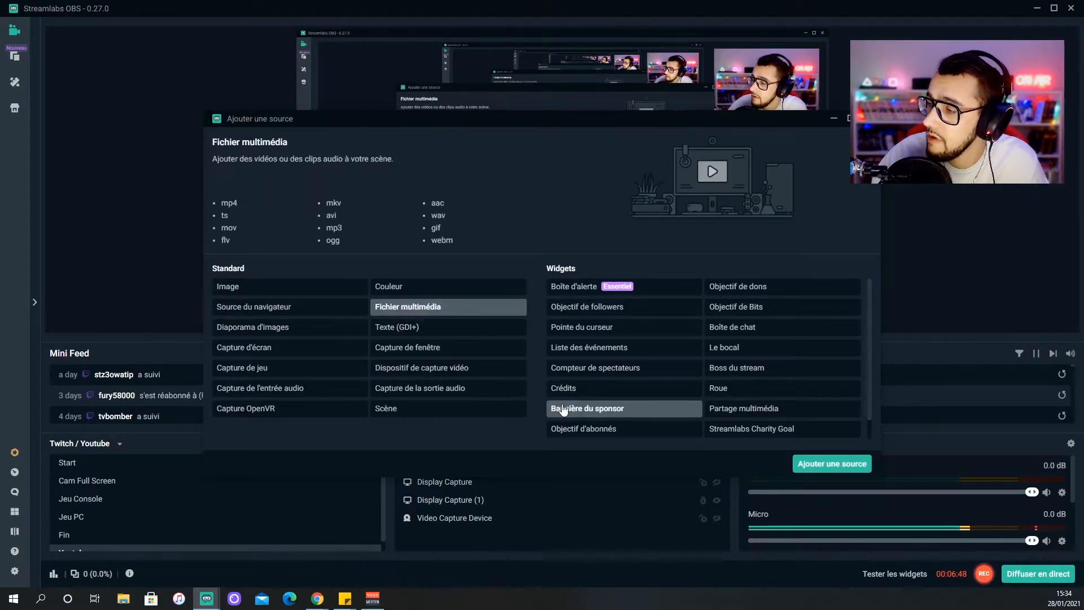
{"action": "left_click", "coordinate": [820, 463]}
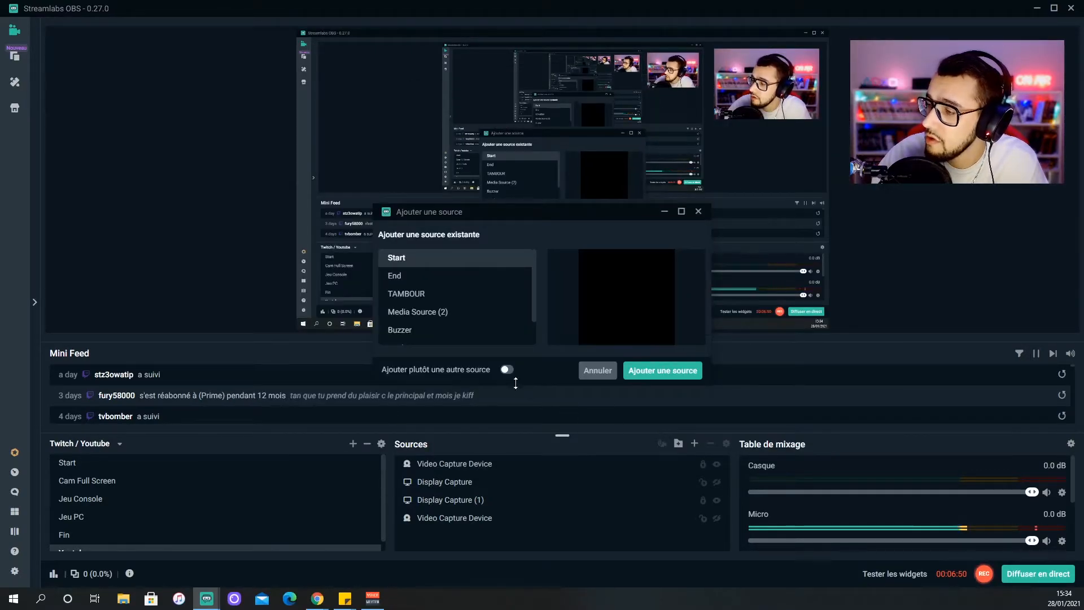
{"action": "scroll", "coordinate": [432, 294], "scroll_direction": "down", "scroll_amount": 1}
{"action": "scroll", "coordinate": [436, 310], "scroll_direction": "up", "scroll_amount": 1}
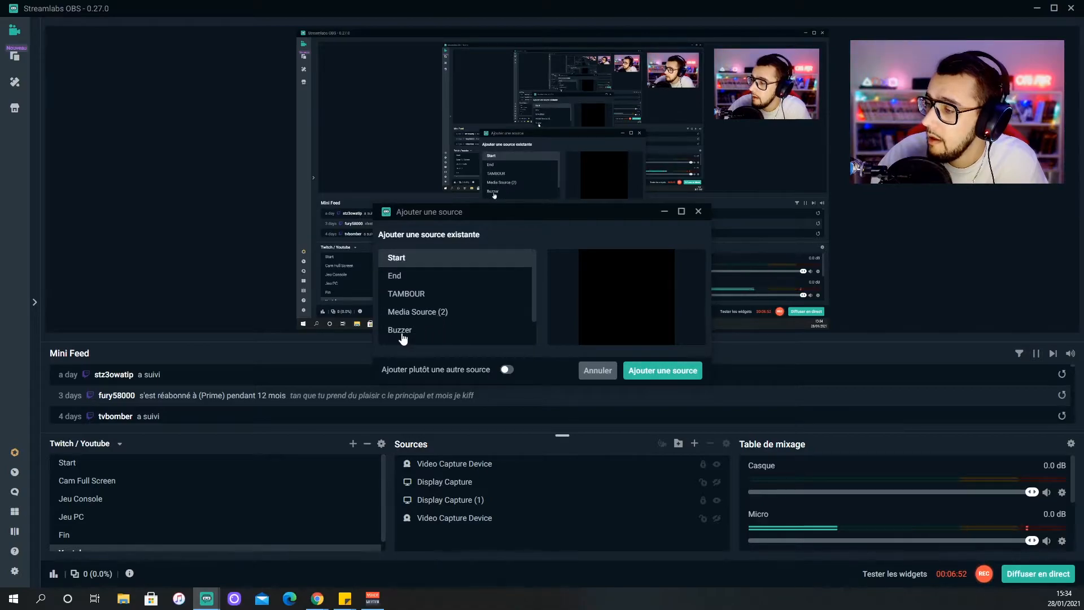
{"action": "left_click", "coordinate": [508, 371]}
Name the new source Tambour, add it and finish its settings with the local file D:\son-batterie-blague-pourrie.wav
{"action": "key", "text": "ctrl+a"}
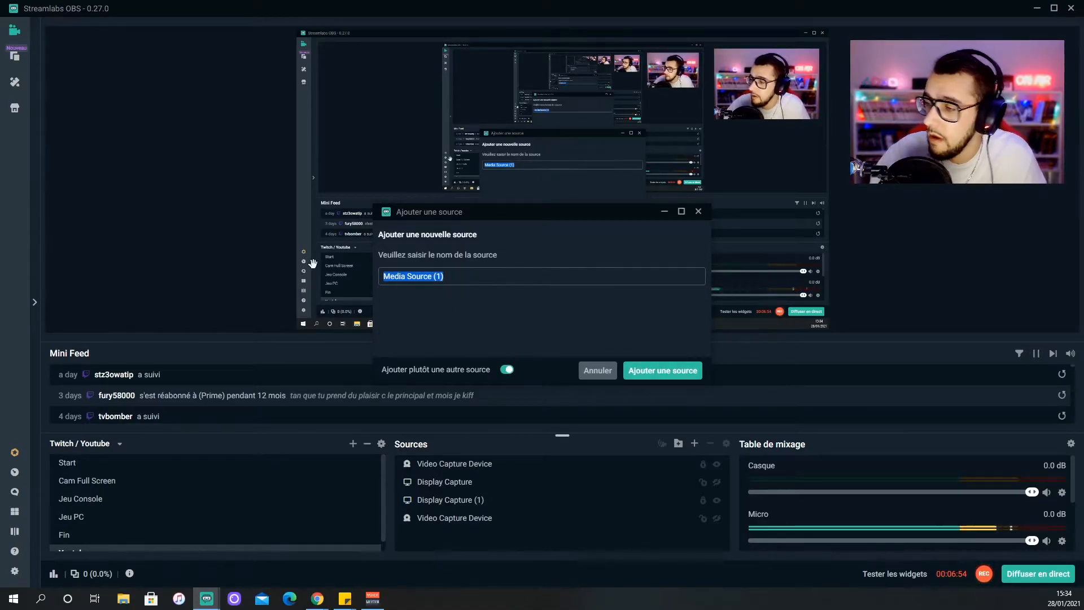
{"action": "type", "text": "Buzzerr"}
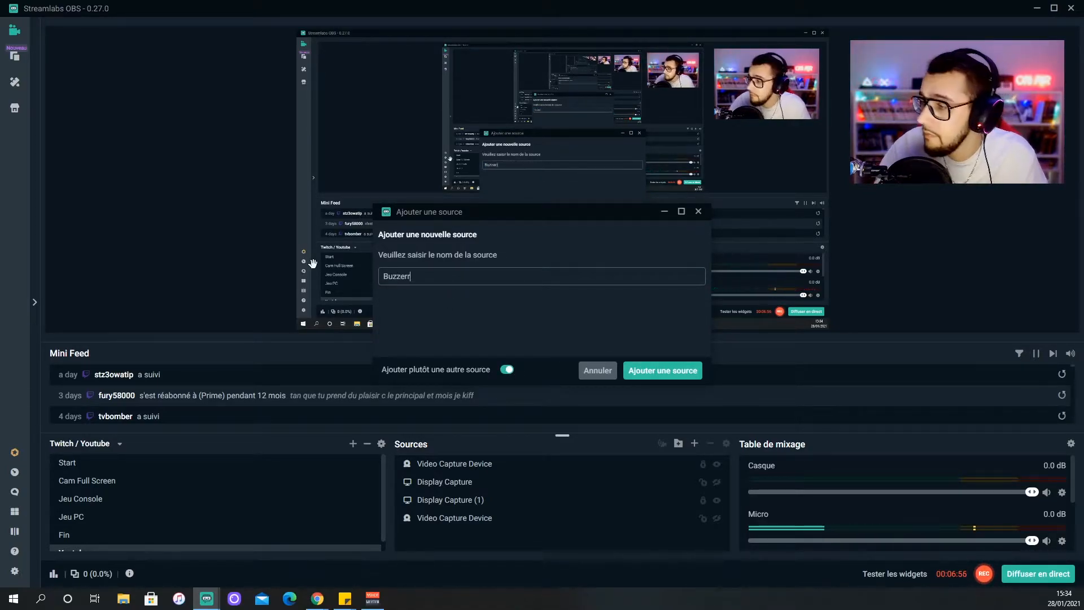
{"action": "key", "text": "ctrl+a"}
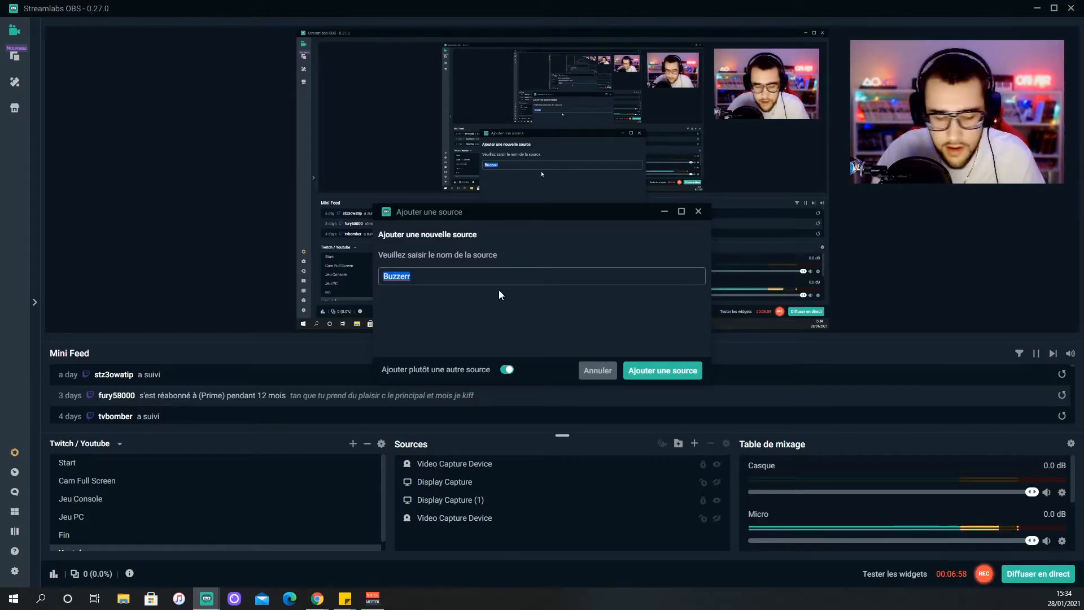
{"action": "type", "text": "Tambour"}
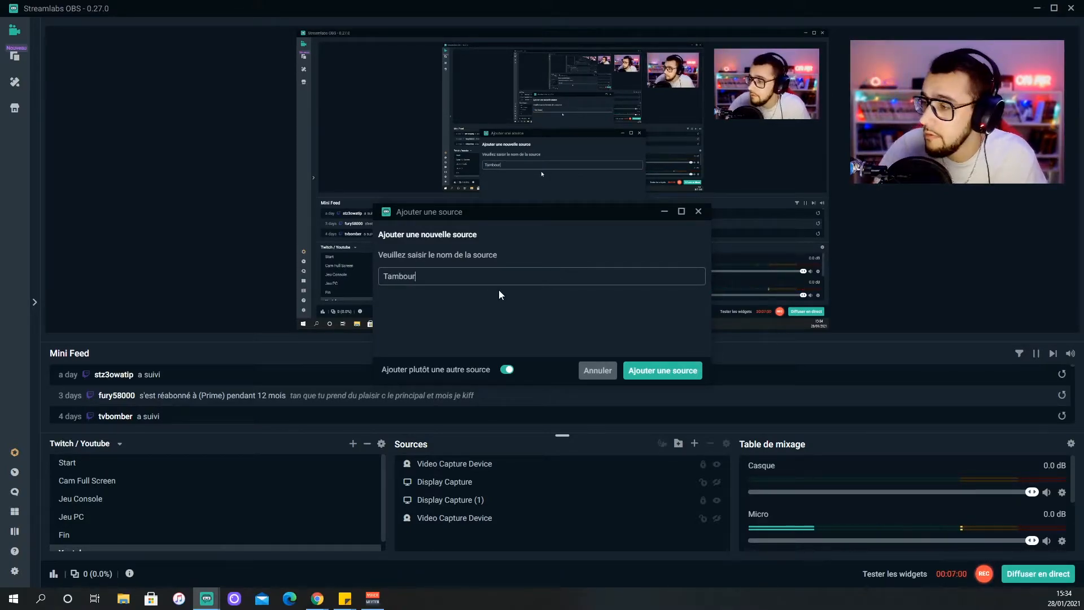
{"action": "left_click", "coordinate": [653, 371]}
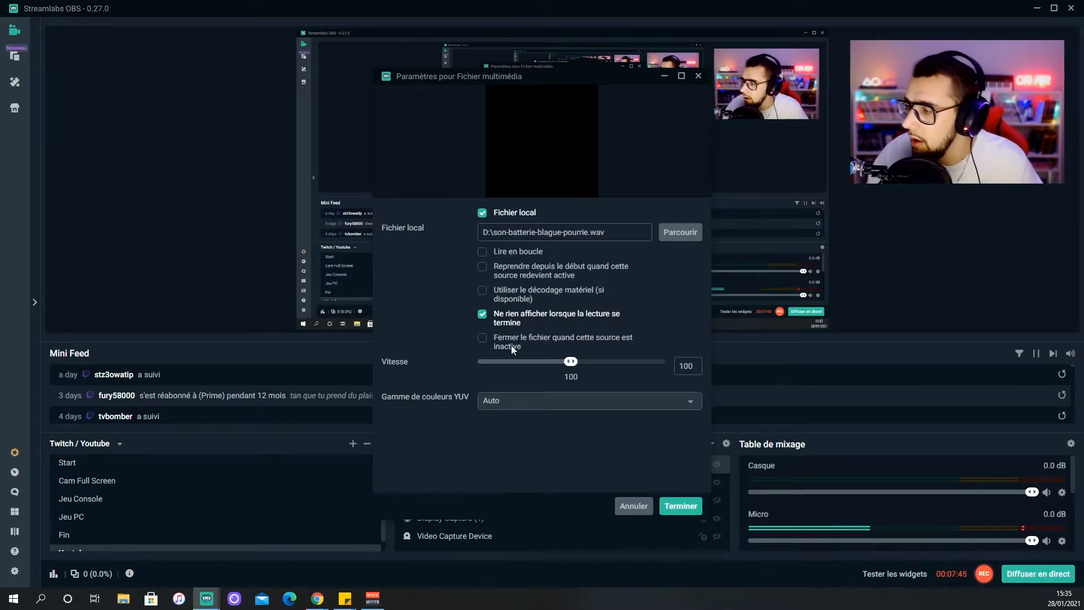
{"action": "left_click", "coordinate": [682, 506]}
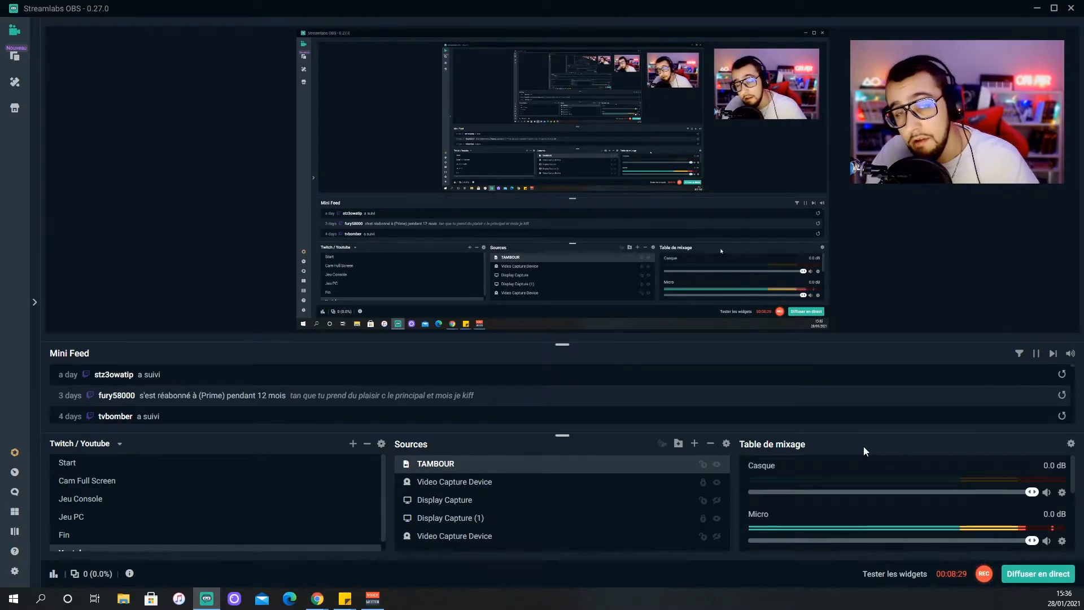
In the advanced audio settings, set the TAMBOUR source's volume to 80 % and its monitoring to Surveillance et sortie
{"action": "left_click", "coordinate": [1072, 444]}
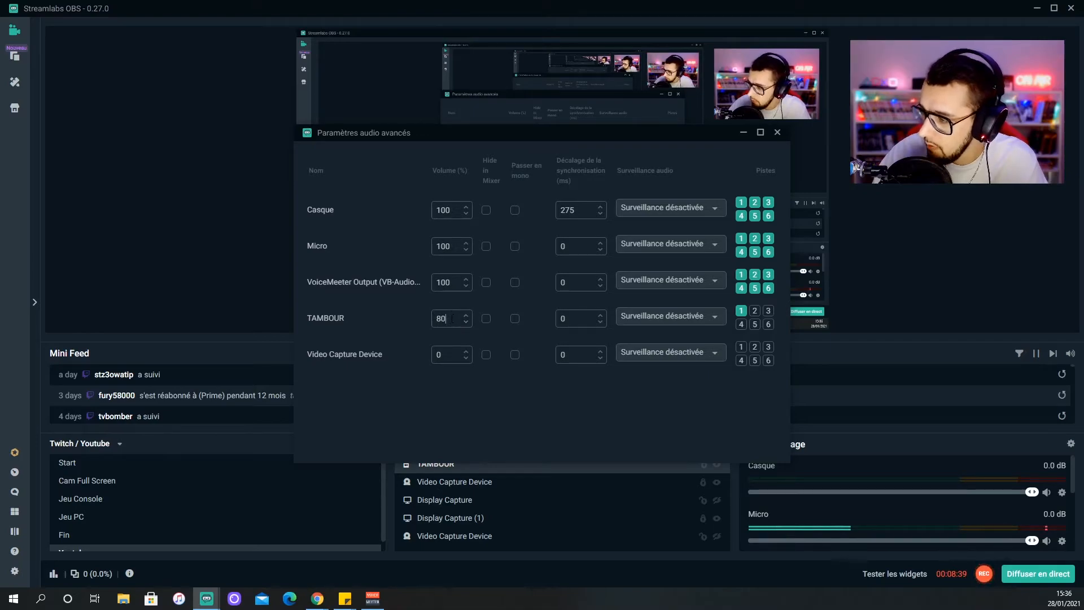
{"action": "left_click", "coordinate": [711, 320]}
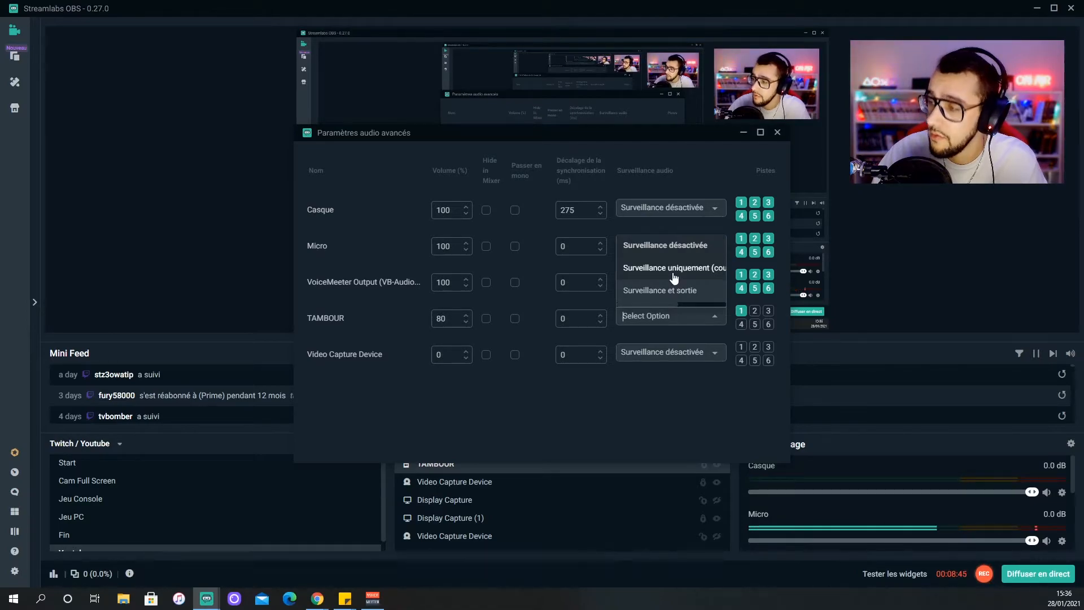
{"action": "left_click", "coordinate": [675, 295]}
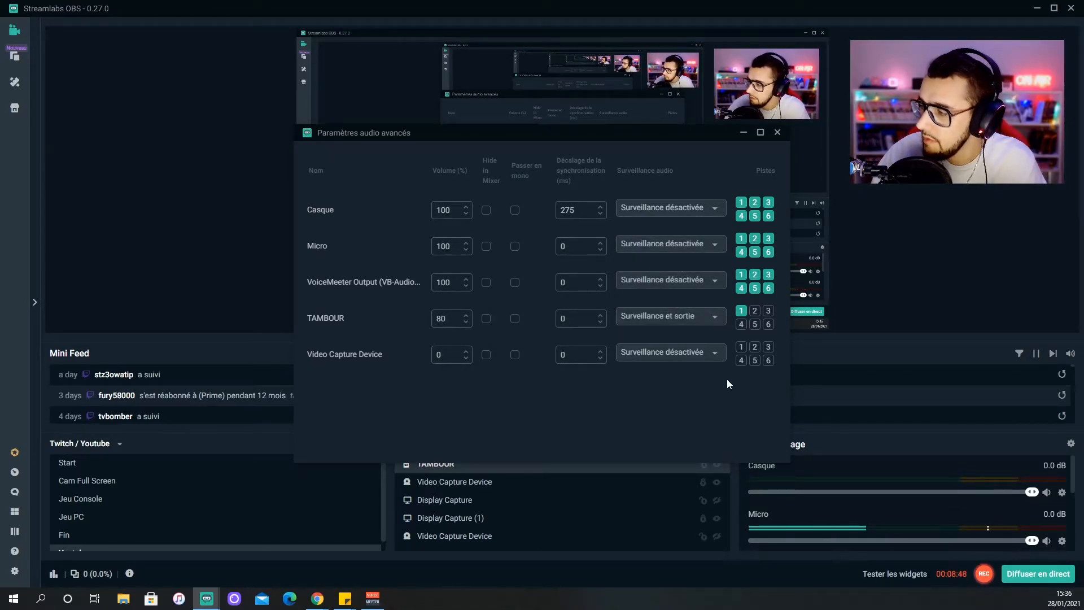
Switch TAMBOUR's audio monitoring to Surveillance uniquement (couper le son de la sortie), and back to Surveillance et sortie
{"action": "left_click", "coordinate": [689, 314]}
{"action": "left_click", "coordinate": [683, 272]}
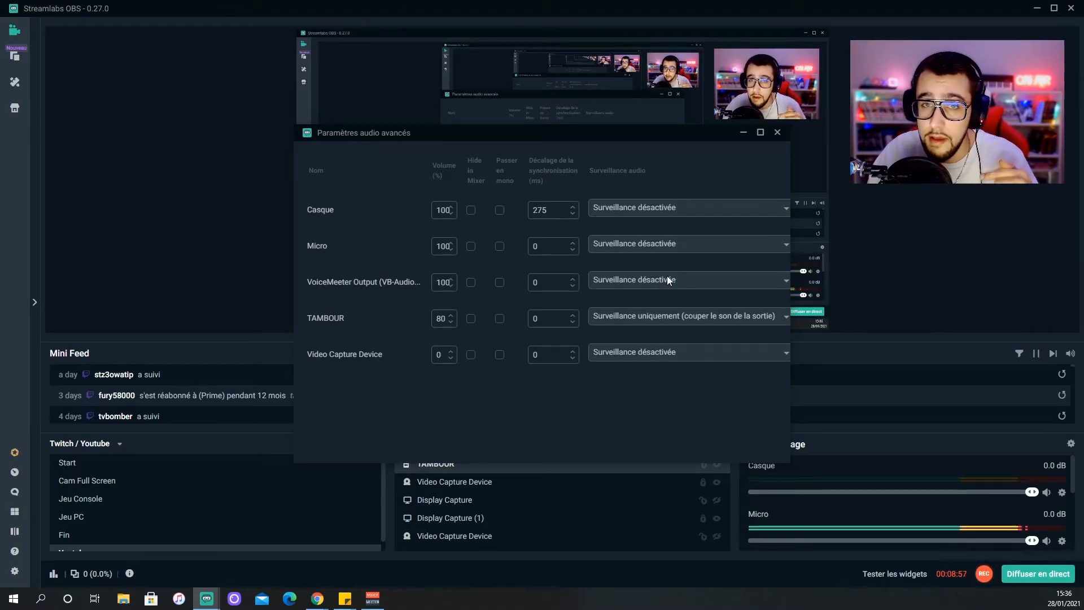
{"action": "left_click", "coordinate": [676, 318]}
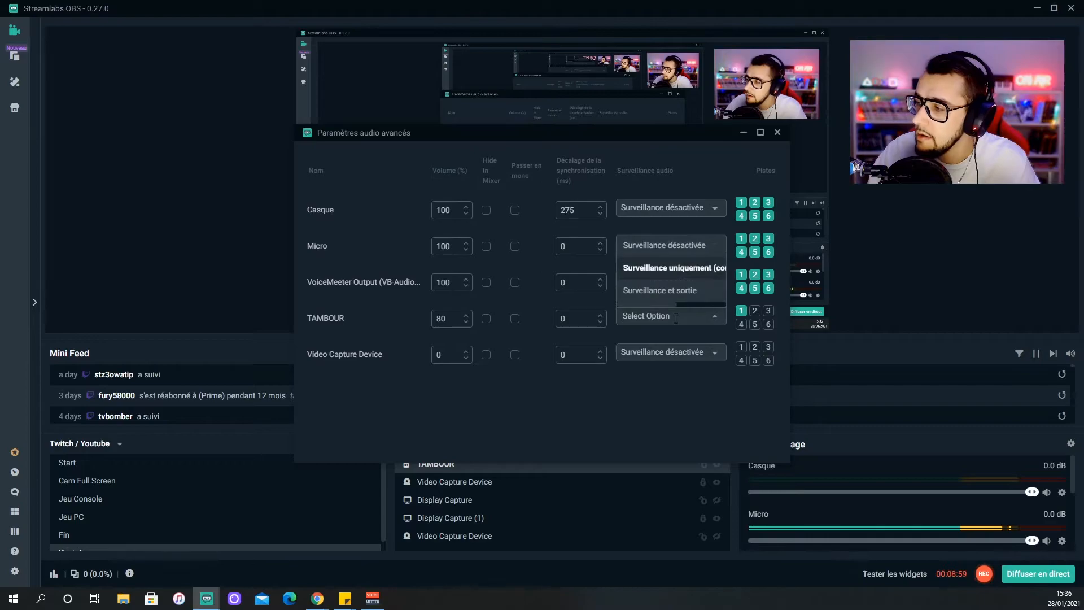
{"action": "left_click", "coordinate": [680, 293]}
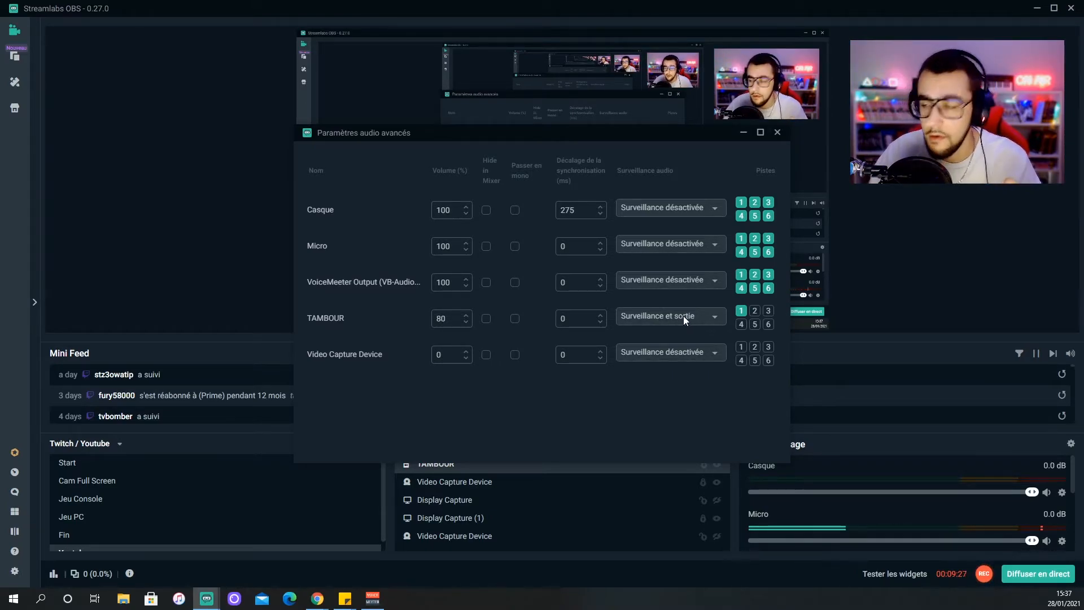
Set TAMBOUR's audio monitoring to Surveillance uniquement (couper le son de la sortie) and close the advanced audio settings
{"action": "left_click", "coordinate": [683, 317]}
{"action": "left_click", "coordinate": [684, 270]}
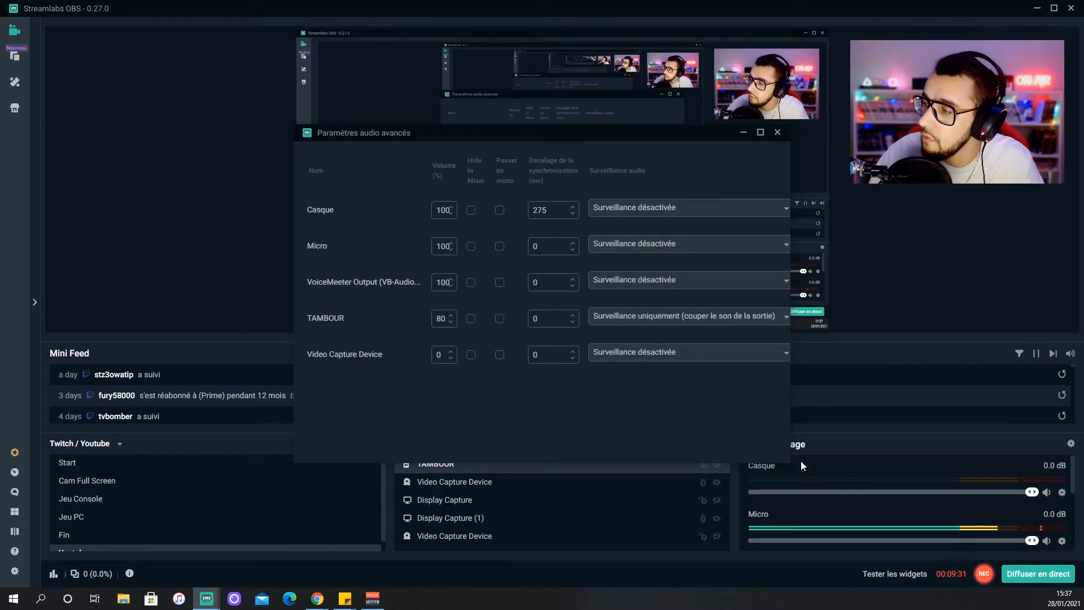
{"action": "left_click", "coordinate": [778, 132]}
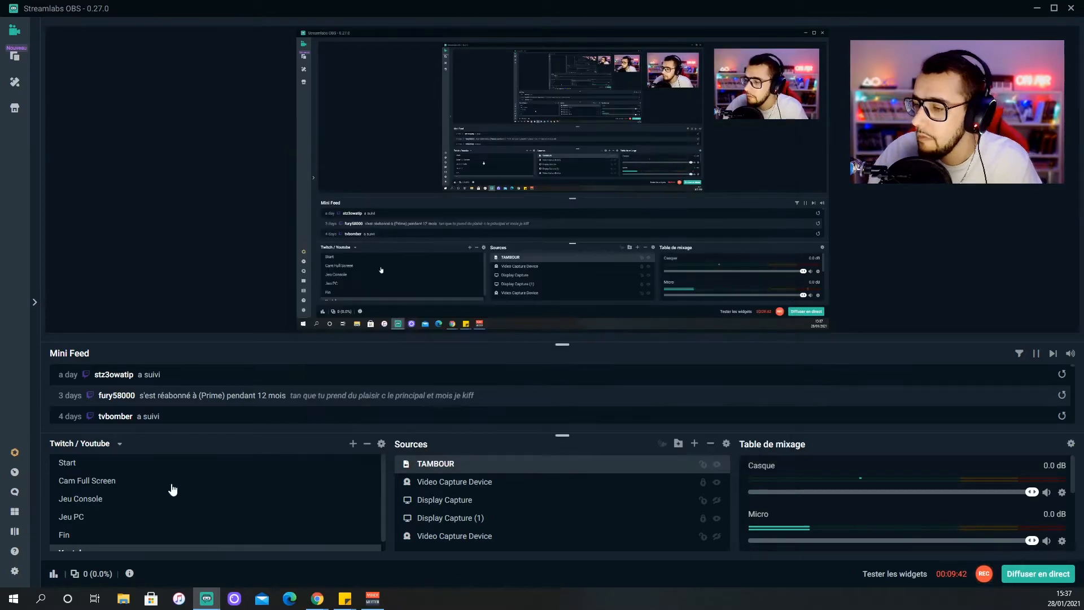
Open the hotkey settings (Touches de raccourci) and expand the TAMBOUR source's shortcuts
{"action": "left_click", "coordinate": [15, 571]}
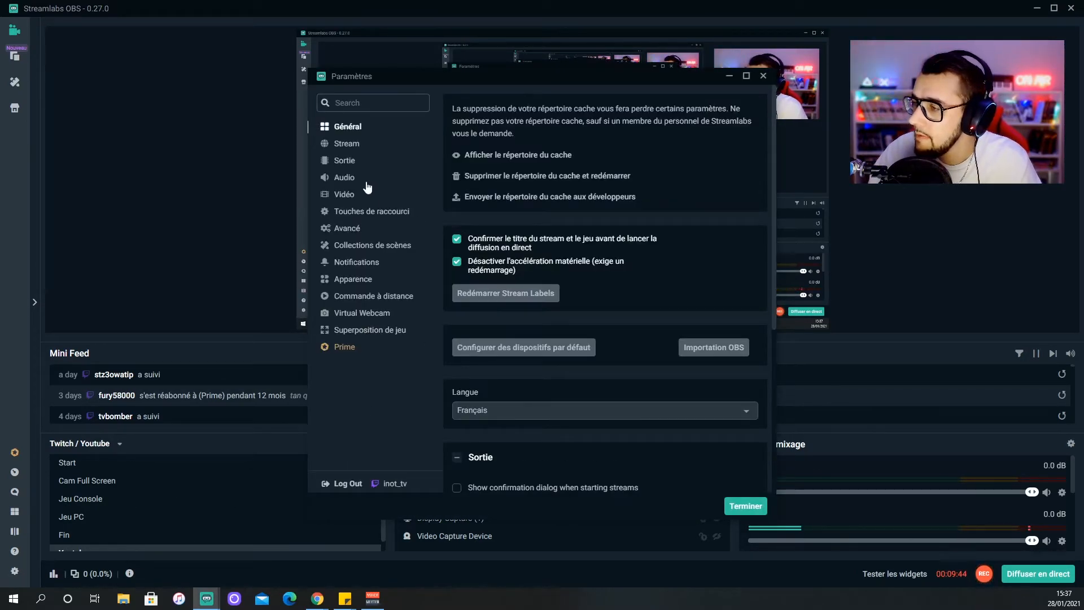
{"action": "left_click", "coordinate": [375, 212]}
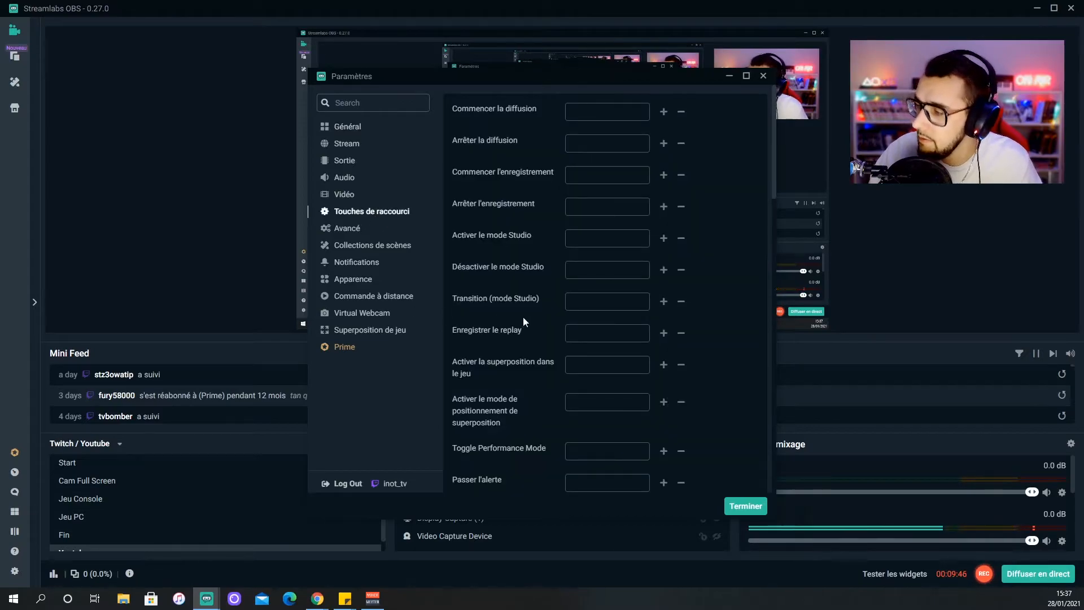
{"action": "scroll", "coordinate": [559, 358], "scroll_direction": "down", "scroll_amount": 15}
{"action": "scroll", "coordinate": [561, 357], "scroll_direction": "up", "scroll_amount": 5}
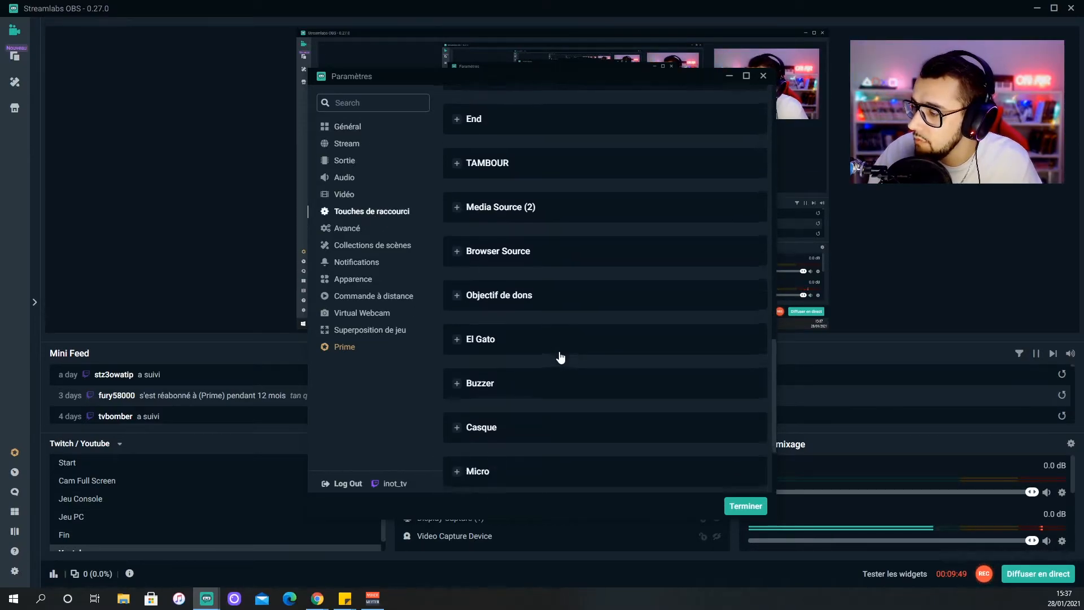
{"action": "left_click", "coordinate": [457, 309]}
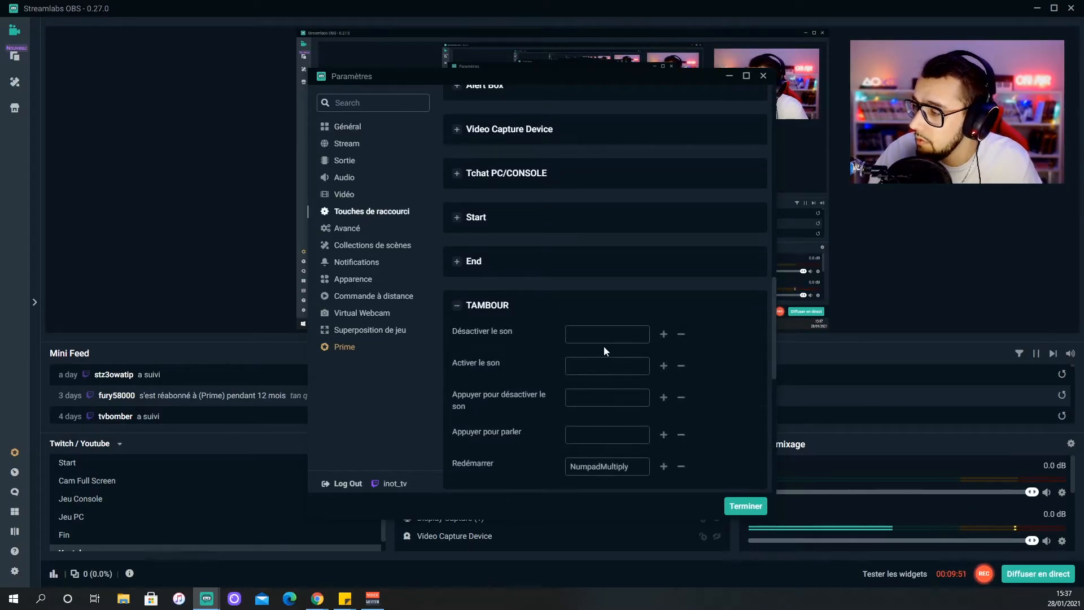
{"action": "scroll", "coordinate": [547, 360], "scroll_direction": "down", "scroll_amount": 2}
Try NumpadDivide and other keys for TAMBOUR's Redémarrer hotkey, set it to NumpadMultiply and finish the settings
{"action": "left_click", "coordinate": [612, 353]}
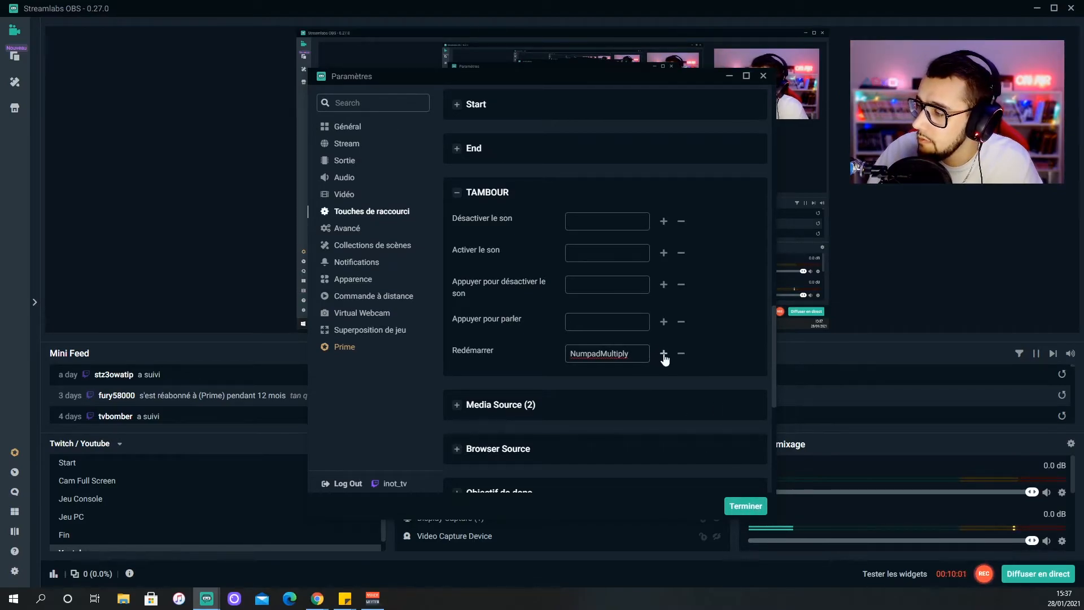
{"action": "left_click", "coordinate": [612, 354]}
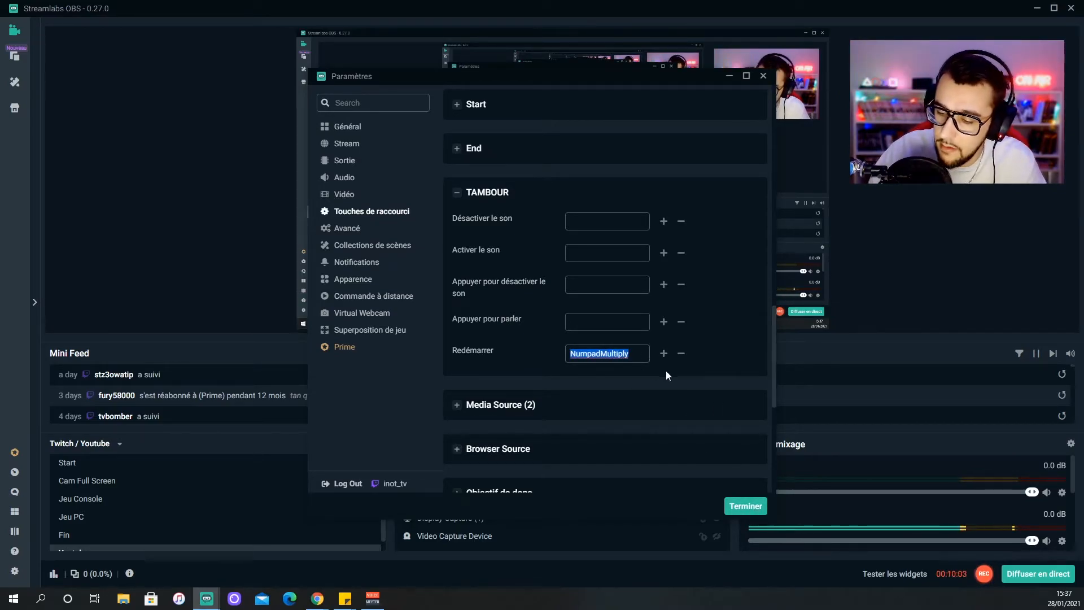
{"action": "key", "text": "KP_Subtract"}
{"action": "key", "text": "KP_Add"}
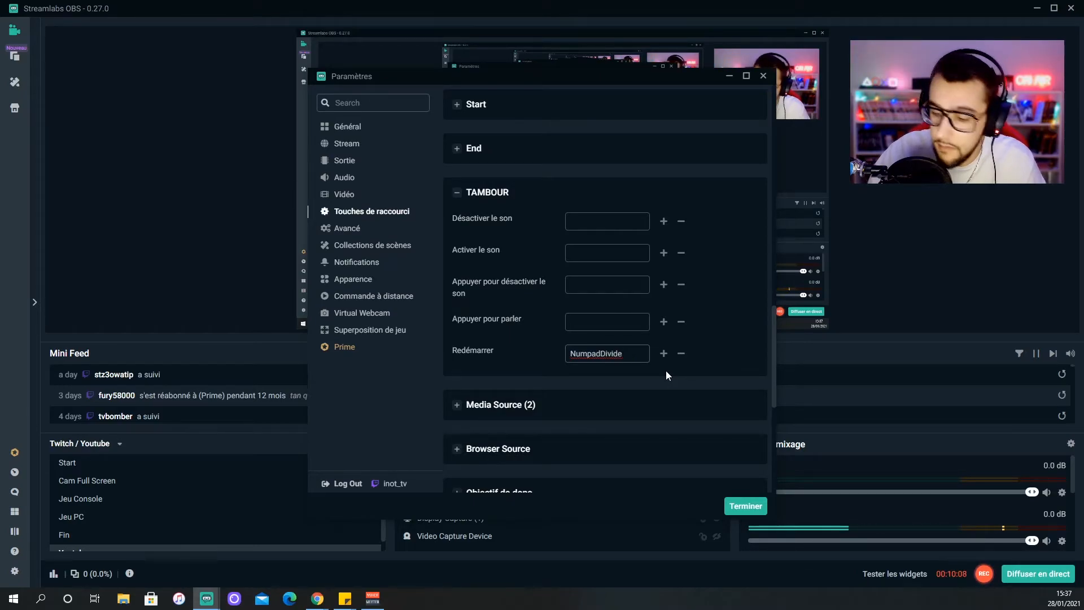
{"action": "key", "text": "KP_2"}
{"action": "key", "text": "semicolon"}
{"action": "key", "text": "KP_Multiply"}
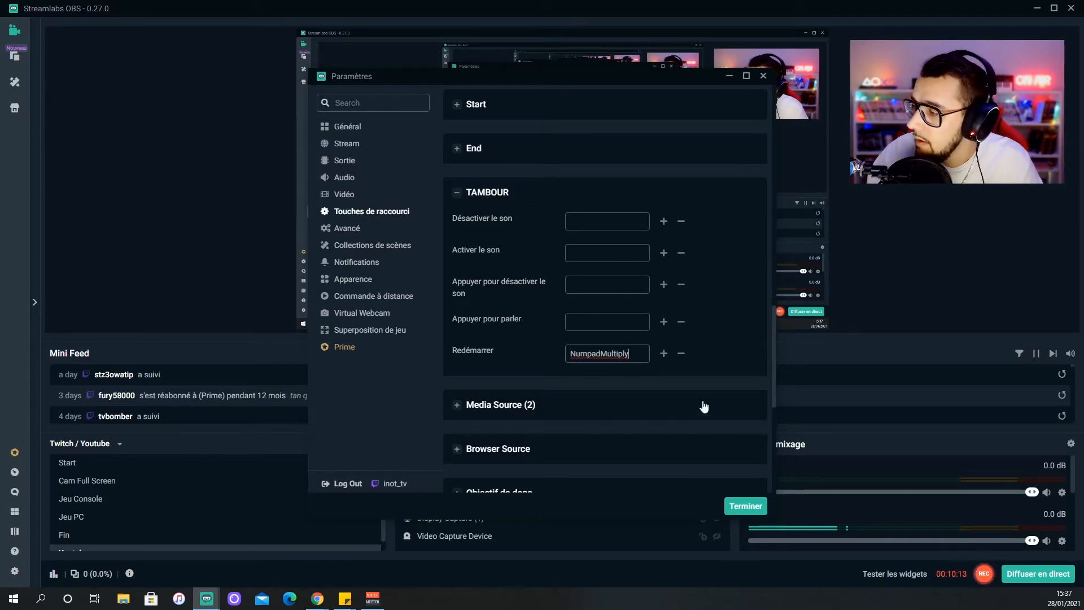
{"action": "left_click", "coordinate": [743, 508]}
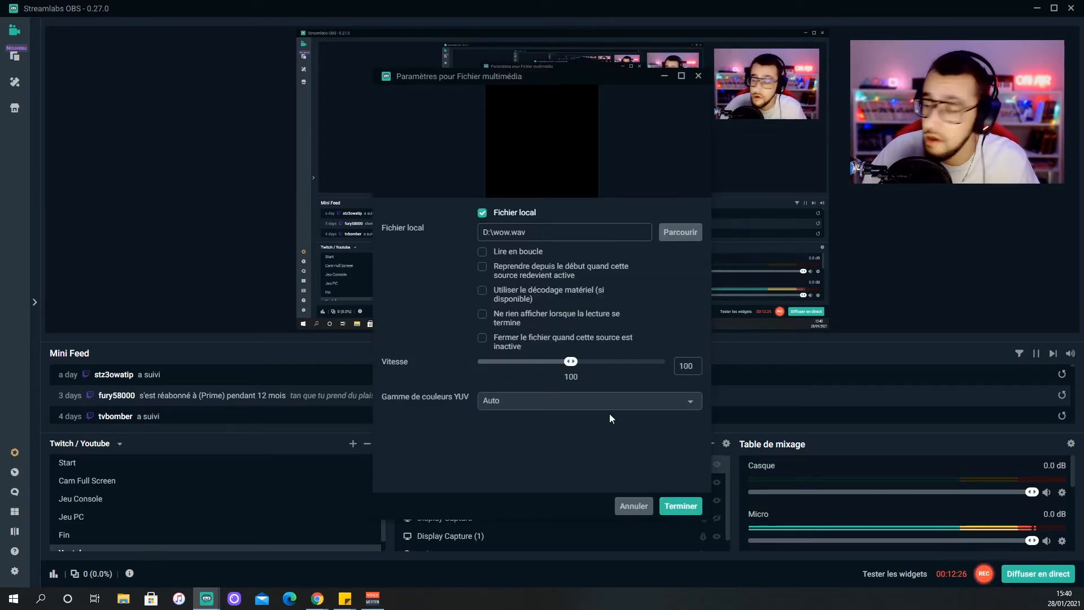
Finish the wow media source's settings with the local file D:\wow.wav
{"action": "left_click", "coordinate": [681, 506]}
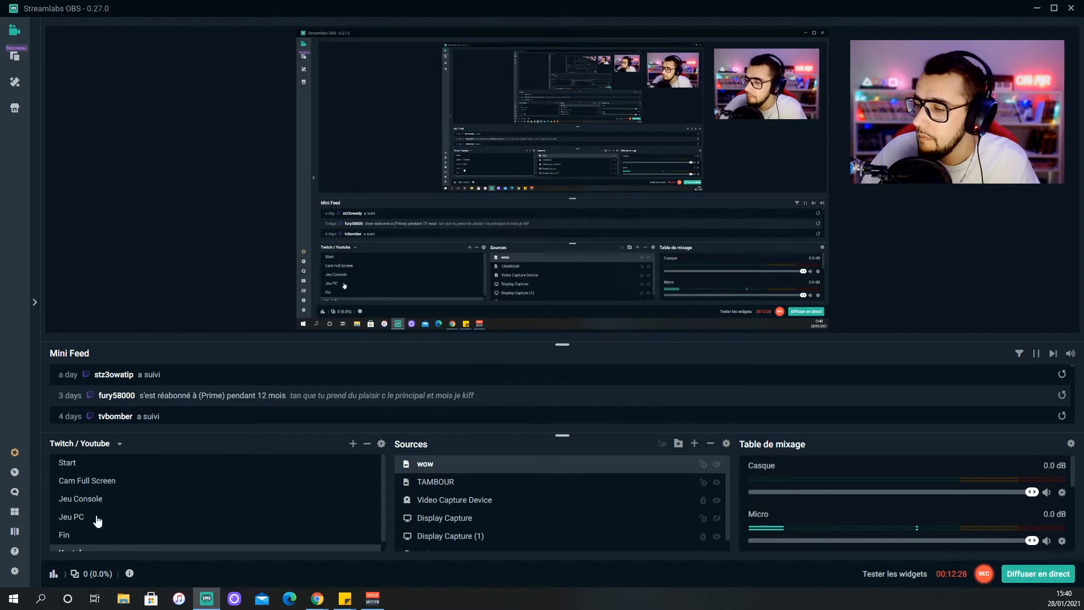
Review the wow source's mute, unmute and restart shortcuts in the hotkey settings and close the settings
{"action": "left_click", "coordinate": [15, 571]}
{"action": "left_click", "coordinate": [370, 212]}
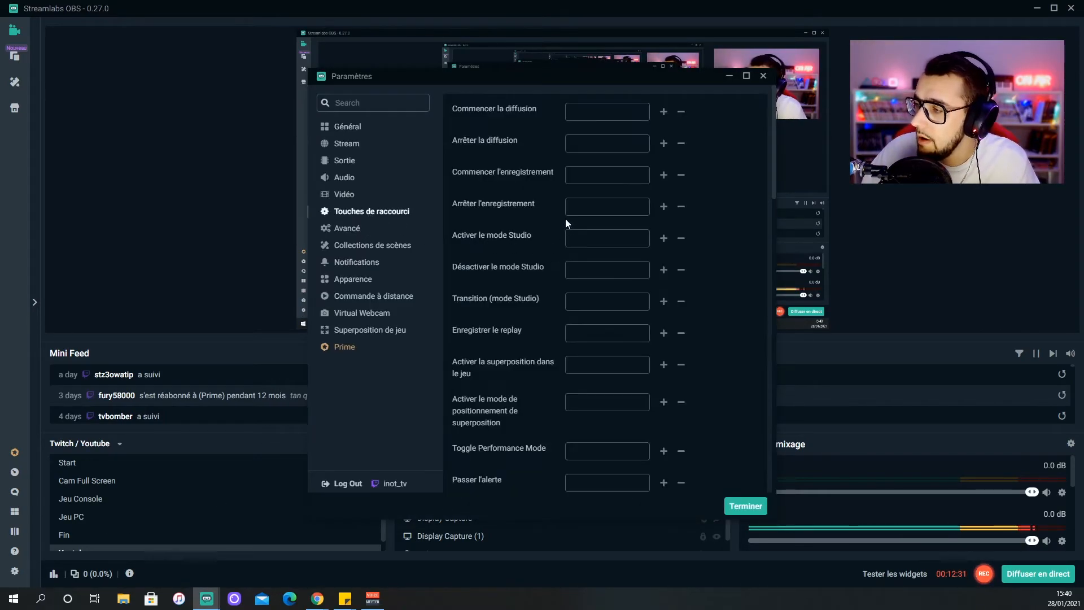
{"action": "scroll", "coordinate": [568, 349], "scroll_direction": "down", "scroll_amount": 20}
{"action": "left_click", "coordinate": [456, 466]}
{"action": "scroll", "coordinate": [624, 468], "scroll_direction": "down", "scroll_amount": 3}
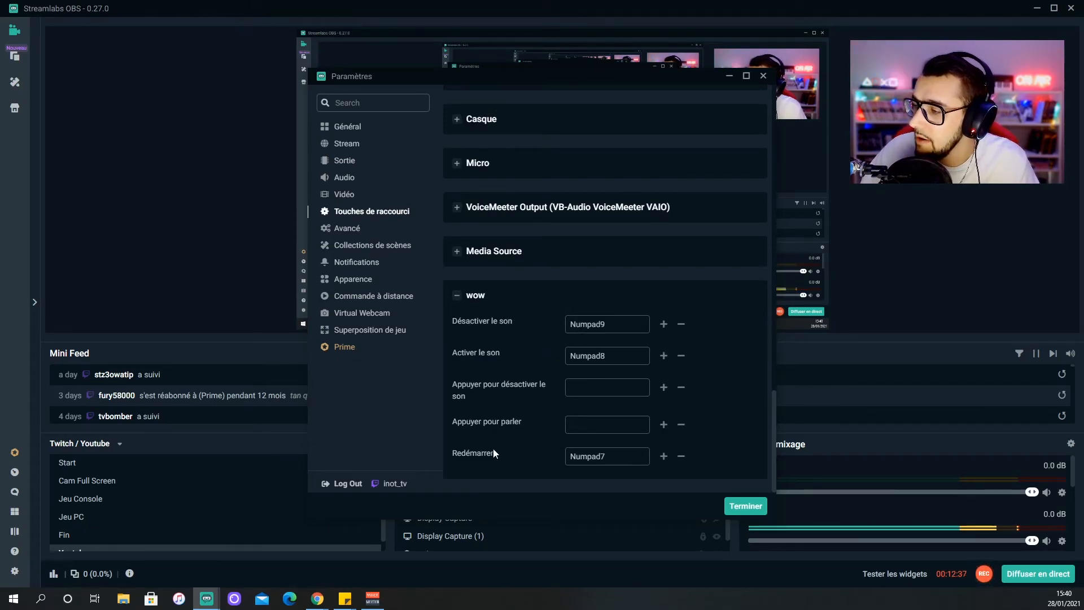
{"action": "left_click", "coordinate": [735, 505]}
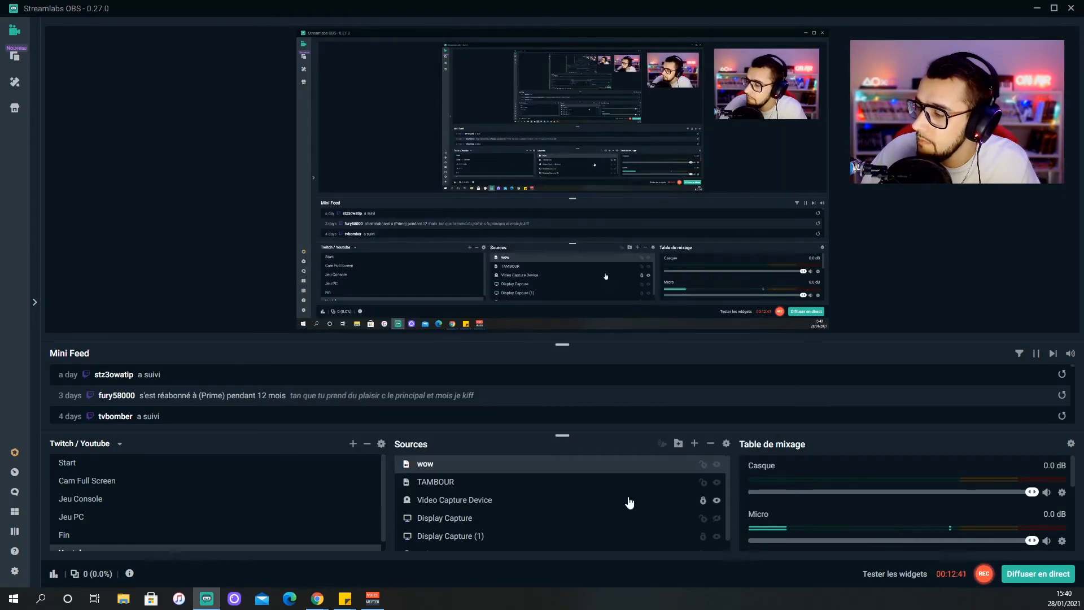